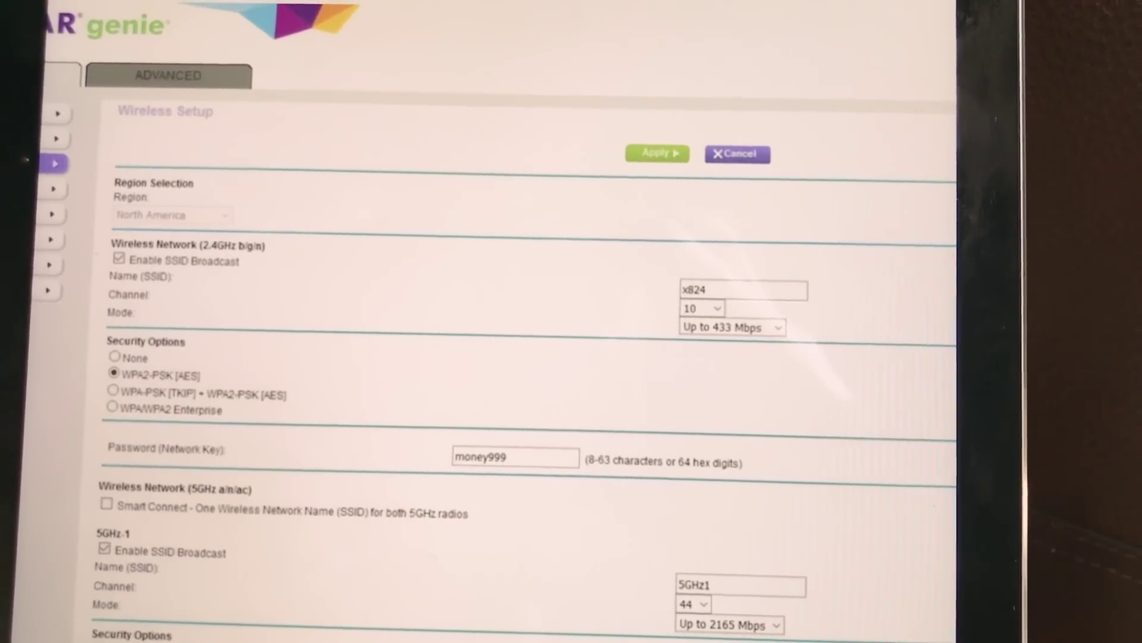
scroll(535, 357, down, 5)
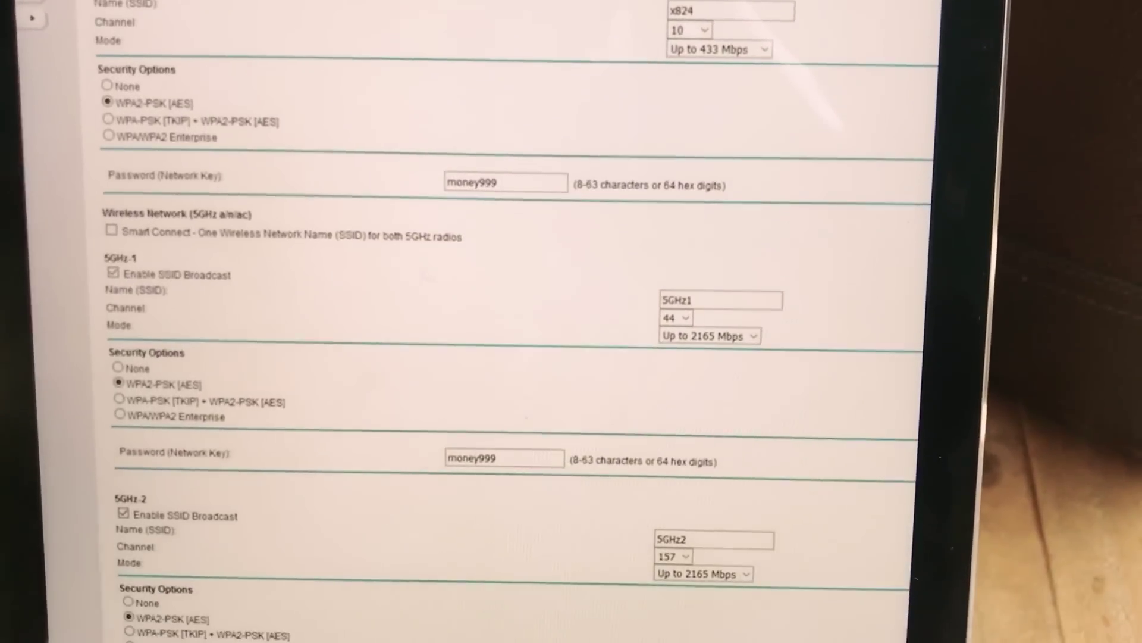